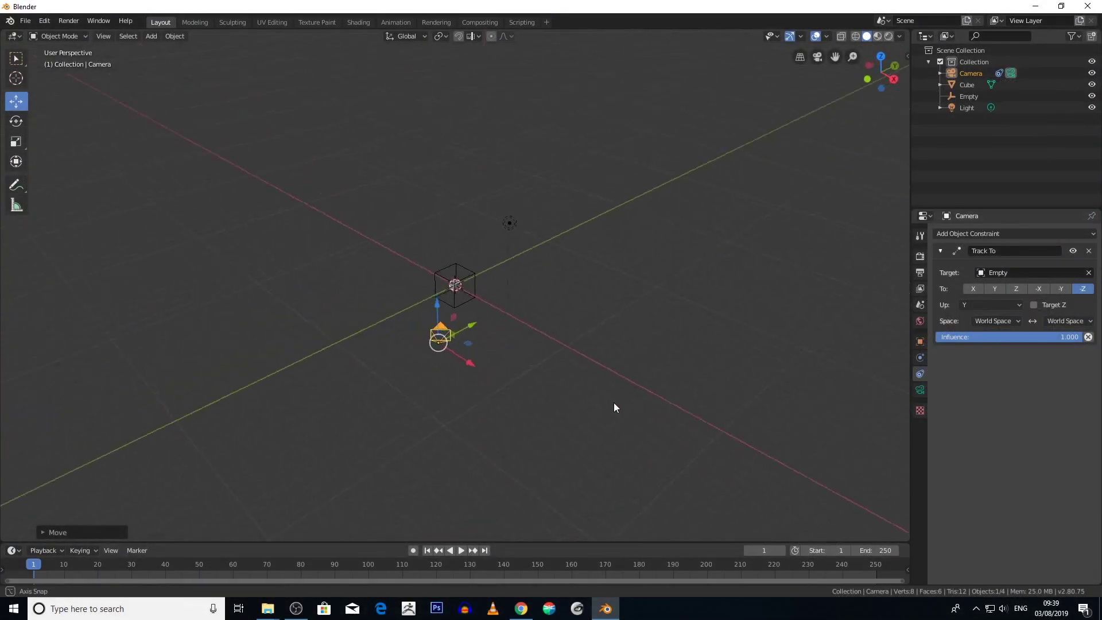
- Move the tracked camera a short distance along the Y axis
{"action": "middle_click_drag", "start_coordinate": [614, 407], "coordinate": [319, 404]}
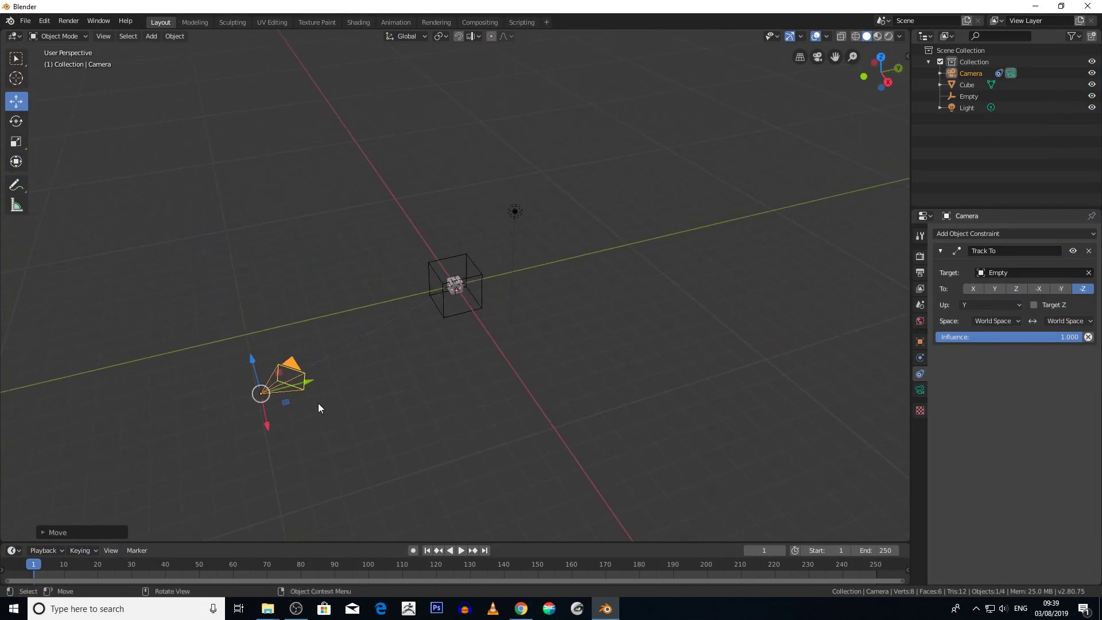
{"action": "key", "text": "g"}
{"action": "key", "text": "y"}
{"action": "left_click", "coordinate": [283, 392]}
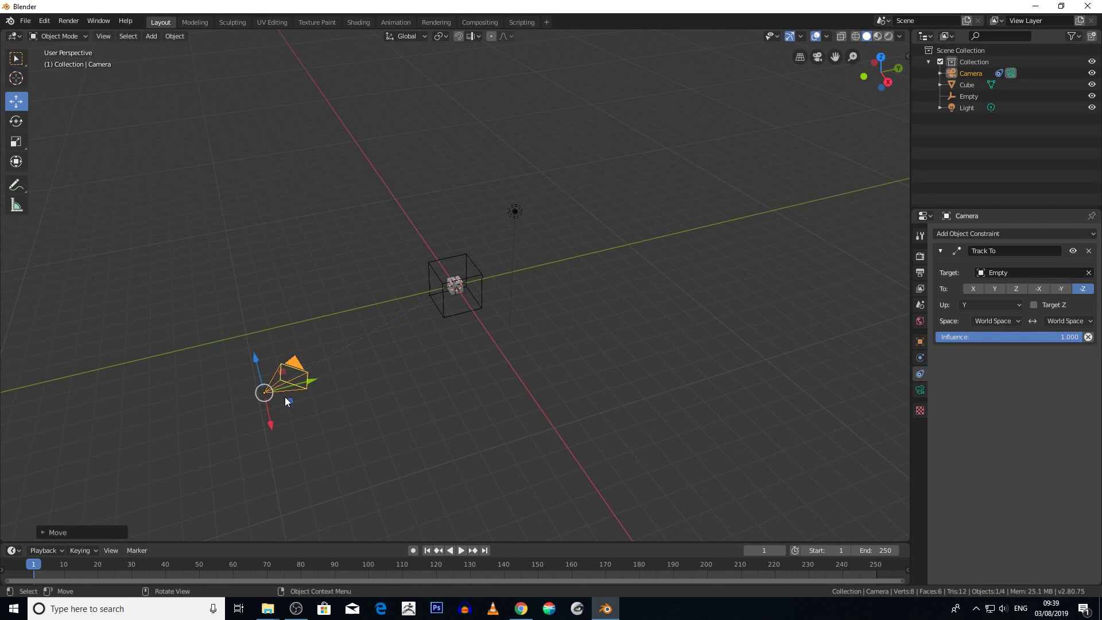
- Select the empty at the world origin and shift it along its Z axis
{"action": "middle_click_drag", "start_coordinate": [499, 377], "coordinate": [455, 332]}
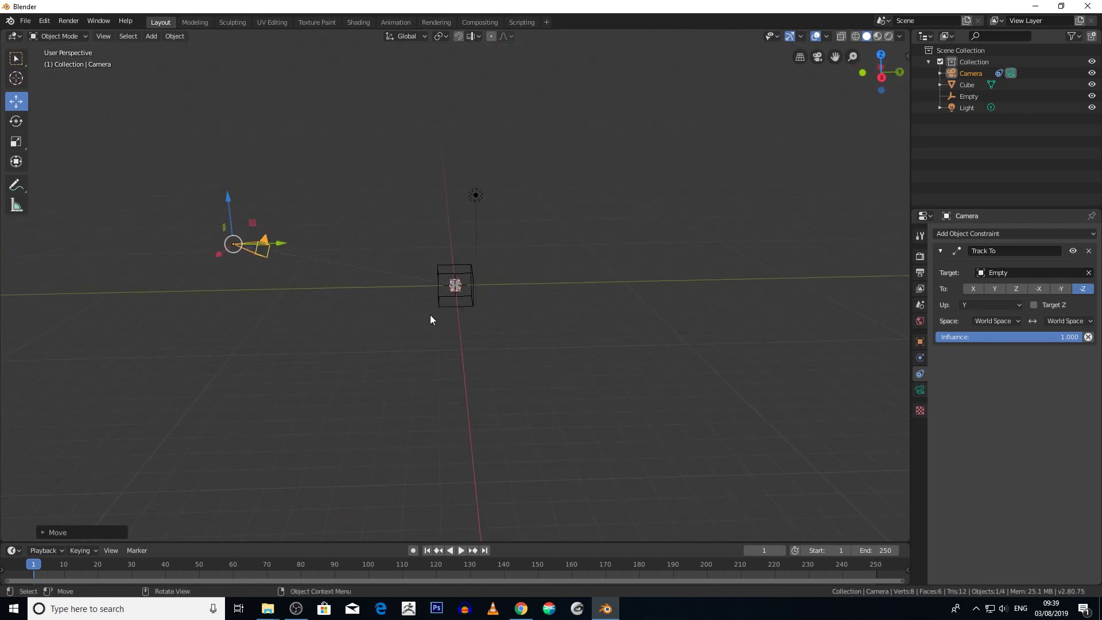
{"action": "scroll", "coordinate": [429, 314], "scroll_direction": "up", "scroll_amount": 3}
{"action": "left_click", "coordinate": [450, 273]}
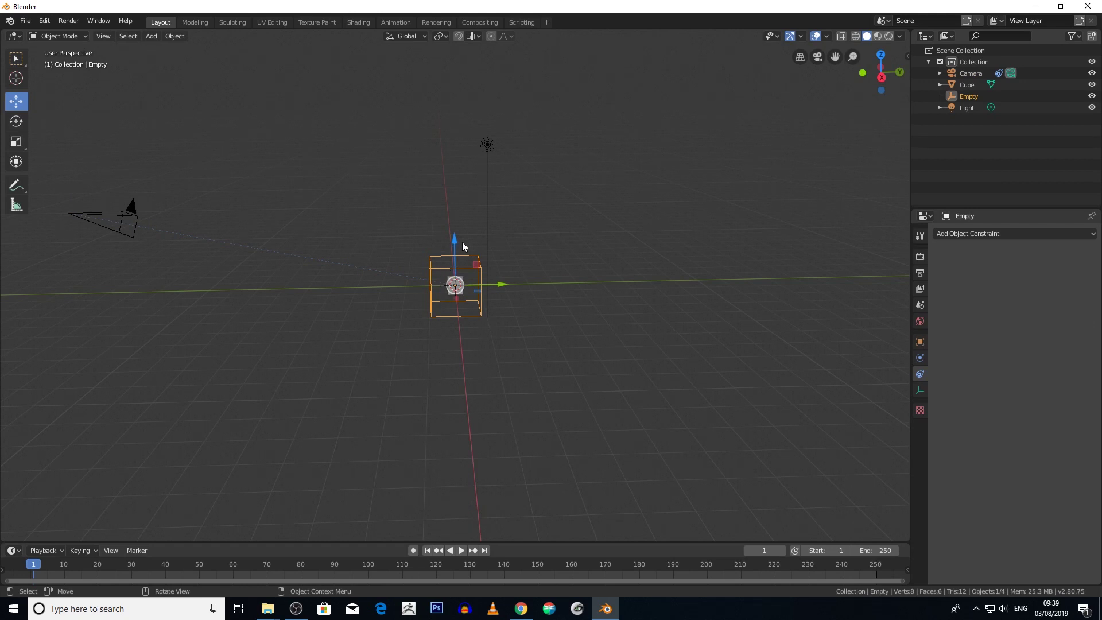
{"action": "mouse_move", "coordinate": [454, 247]}
{"action": "left_mouse_down"}
{"action": "mouse_move", "coordinate": [453, 97]}
{"action": "mouse_move", "coordinate": [453, 327]}
{"action": "mouse_move", "coordinate": [430, 364]}
{"action": "mouse_move", "coordinate": [413, 182]}
{"action": "mouse_move", "coordinate": [413, 406]}
{"action": "mouse_move", "coordinate": [436, 244]}
{"action": "left_mouse_up"}
- Move the tracked camera freely to several positions around the empty
{"action": "middle_click_drag", "start_coordinate": [436, 244], "coordinate": [353, 386]}
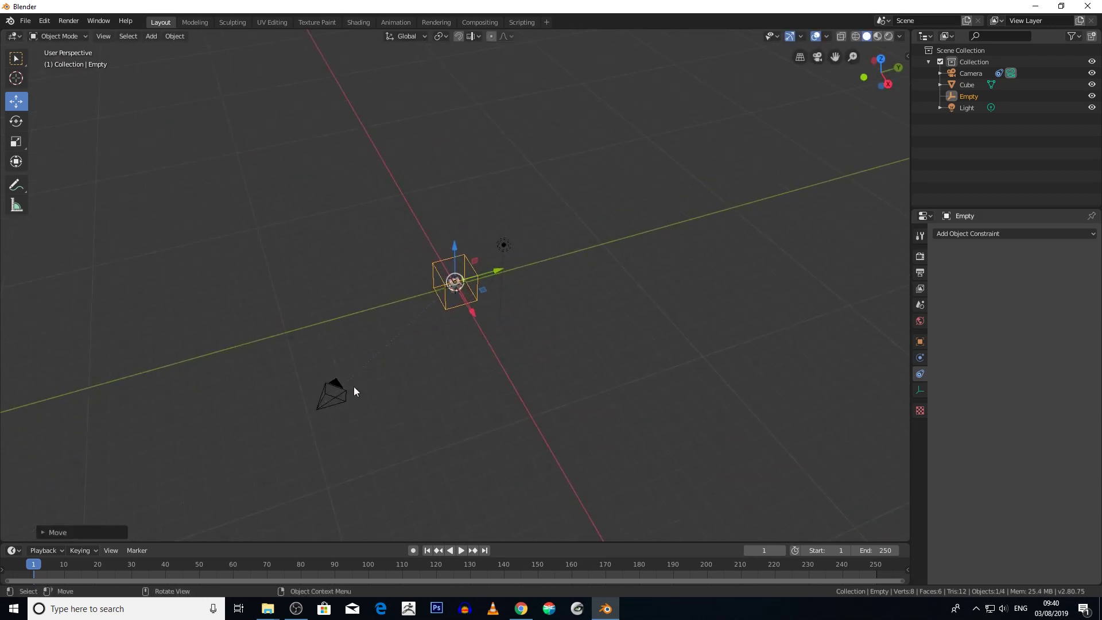
{"action": "left_click", "coordinate": [344, 398]}
{"action": "left_click_drag", "start_coordinate": [339, 408], "coordinate": [466, 366]}
{"action": "middle_click_drag", "start_coordinate": [466, 367], "coordinate": [330, 194]}
{"action": "left_click_drag", "start_coordinate": [346, 370], "coordinate": [330, 328]}
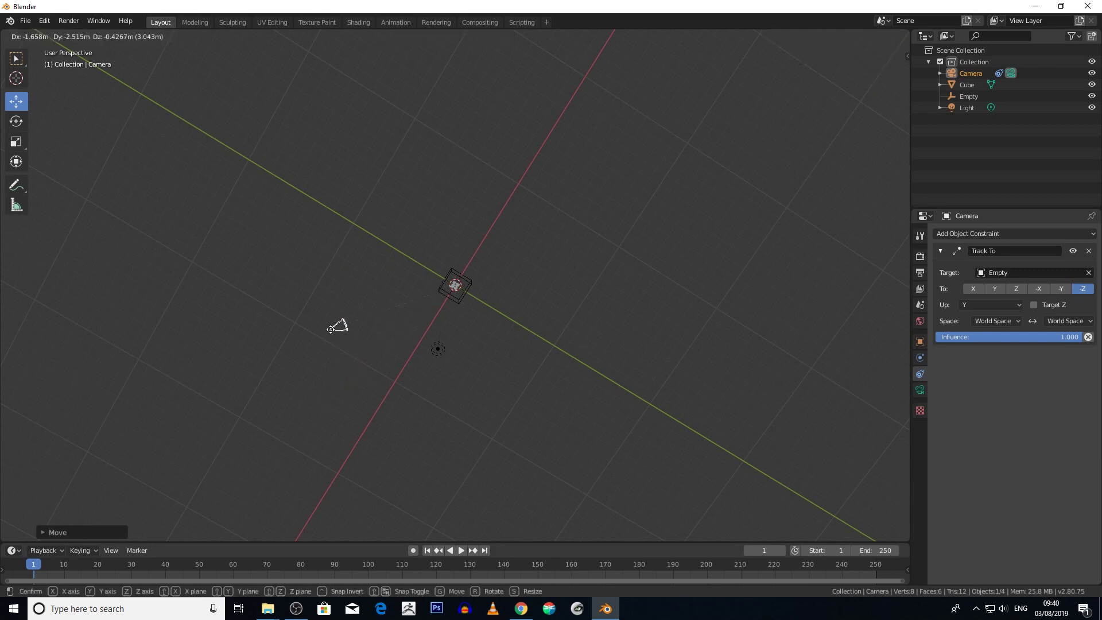
{"action": "left_click_drag", "start_coordinate": [477, 95], "coordinate": [614, 321]}
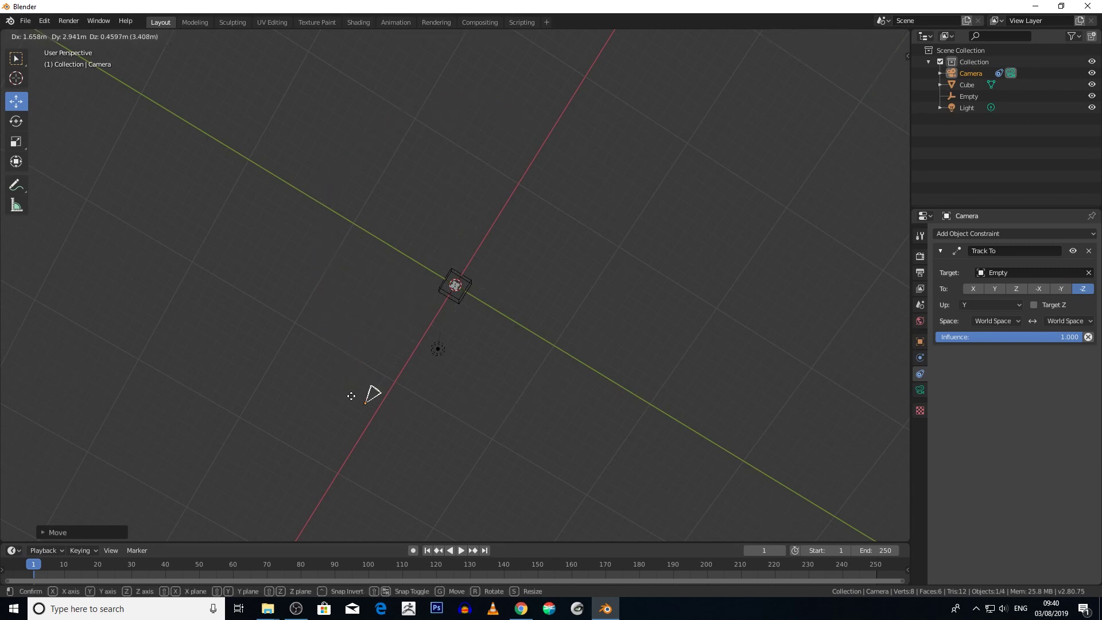
{"action": "left_click_drag", "start_coordinate": [350, 396], "coordinate": [305, 376]}
- Select the empty and move it freely away from the origin, over towards the camera
{"action": "middle_click_drag", "start_coordinate": [418, 415], "coordinate": [459, 277]}
{"action": "scroll", "coordinate": [470, 277], "scroll_direction": "up", "scroll_amount": 4}
{"action": "left_click", "coordinate": [472, 259]}
{"action": "left_click_drag", "start_coordinate": [457, 246], "coordinate": [439, 173]}
{"action": "left_click_drag", "start_coordinate": [425, 214], "coordinate": [458, 225]}
{"action": "middle_click_drag", "start_coordinate": [458, 225], "coordinate": [495, 224]}
{"action": "key", "text": "g"}
{"action": "left_click", "coordinate": [274, 234]}
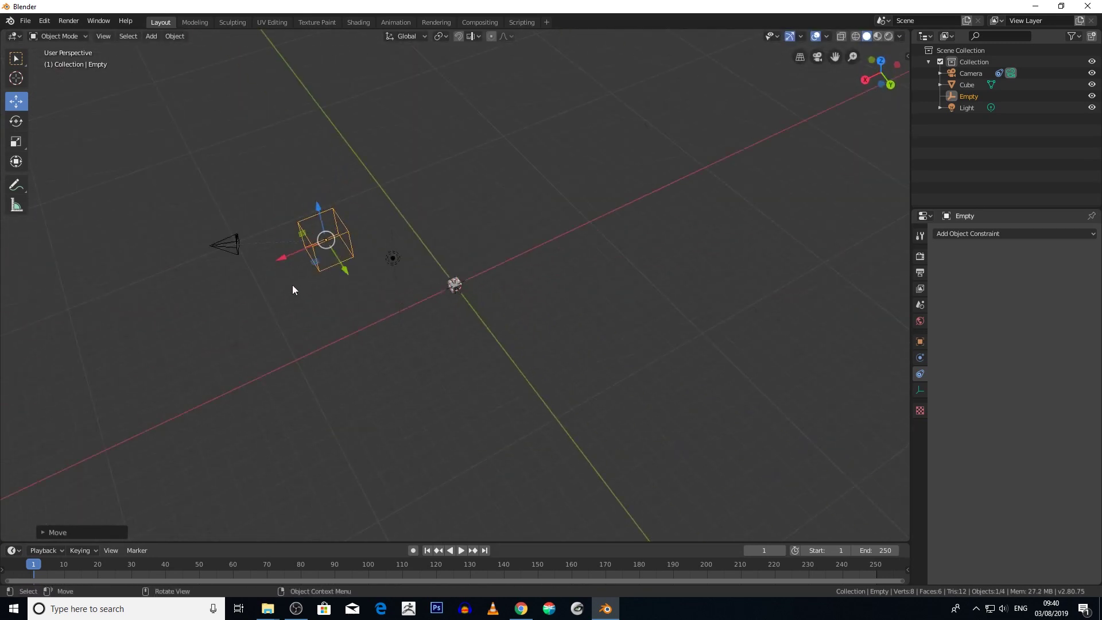
- Reposition the empty farther from the camera and lower it along the Z axis
{"action": "key", "text": "g"}
{"action": "left_click", "coordinate": [367, 222]}
{"action": "key", "text": "g"}
{"action": "key", "text": "z"}
{"action": "left_click", "coordinate": [370, 276]}
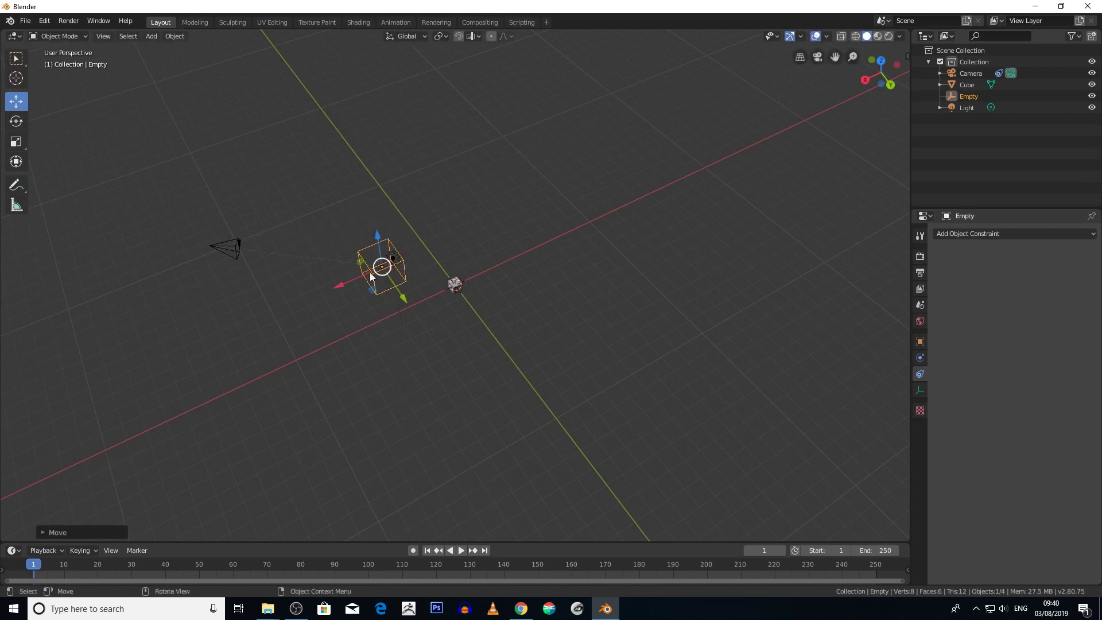
- Load the factory settings to reset the scene to its default camera, cube and light
{"action": "left_click", "coordinate": [26, 21]}
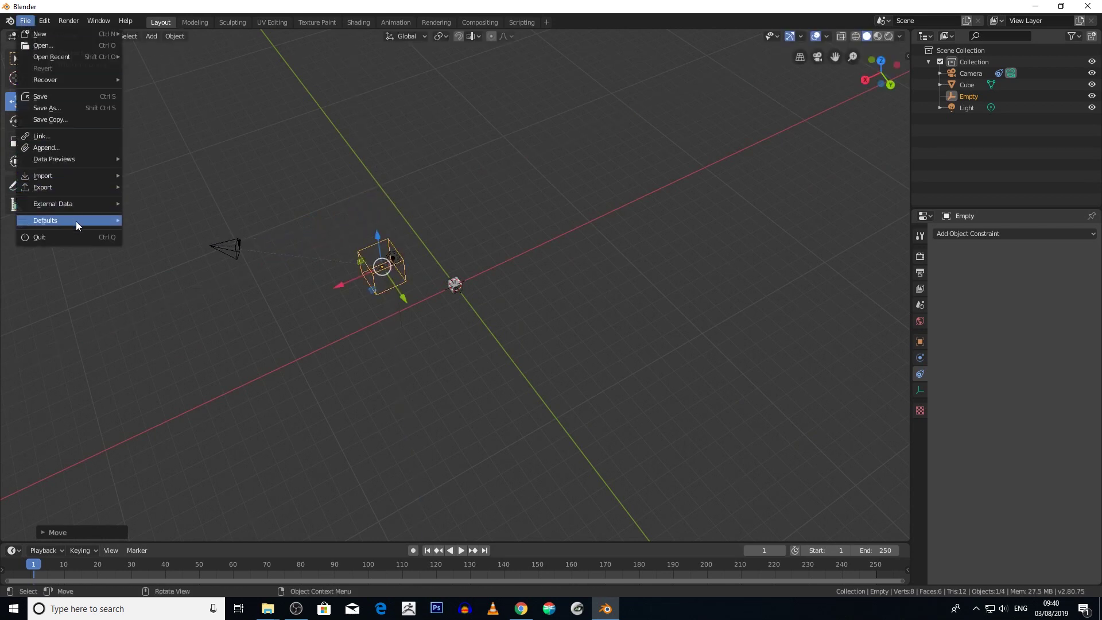
{"action": "mouse_move", "coordinate": [77, 221]}
{"action": "left_click", "coordinate": [190, 232]}
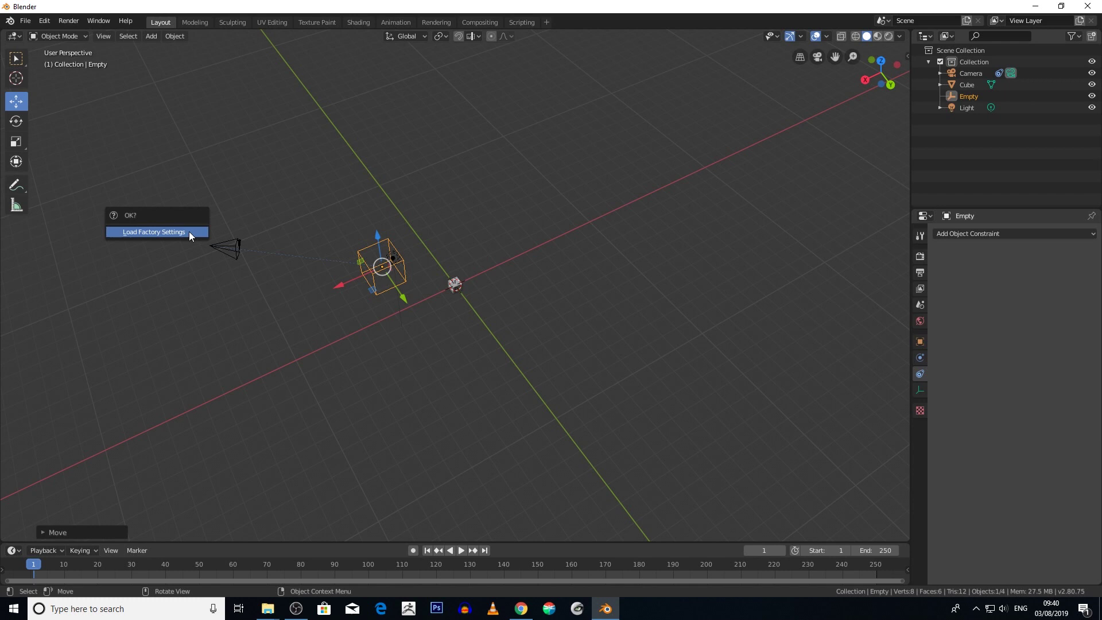
{"action": "left_click", "coordinate": [164, 233]}
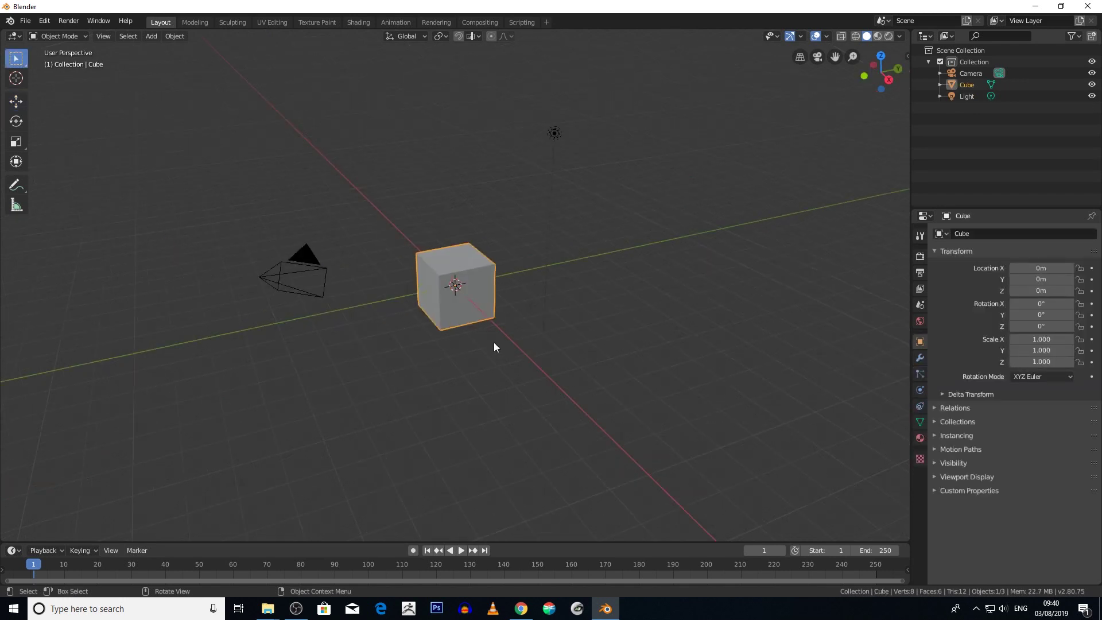
- Hide the default cube, leaving the camera and light in the scene
{"action": "middle_click_drag", "start_coordinate": [381, 332], "coordinate": [394, 357]}
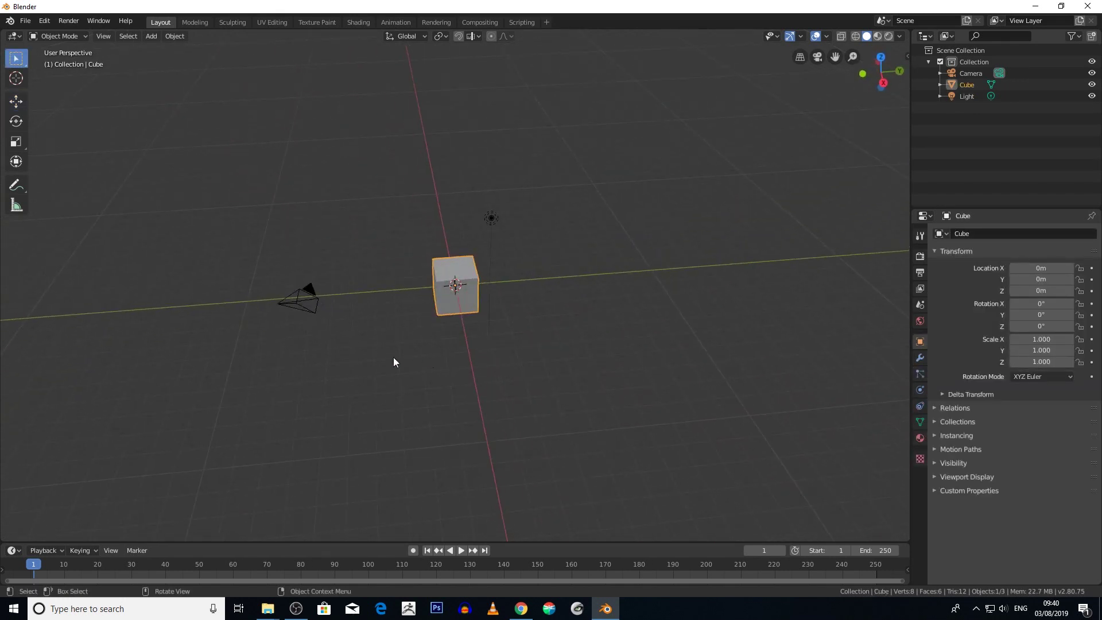
{"action": "left_click", "coordinate": [285, 297]}
{"action": "left_click", "coordinate": [446, 274]}
{"action": "left_click", "coordinate": [294, 293]}
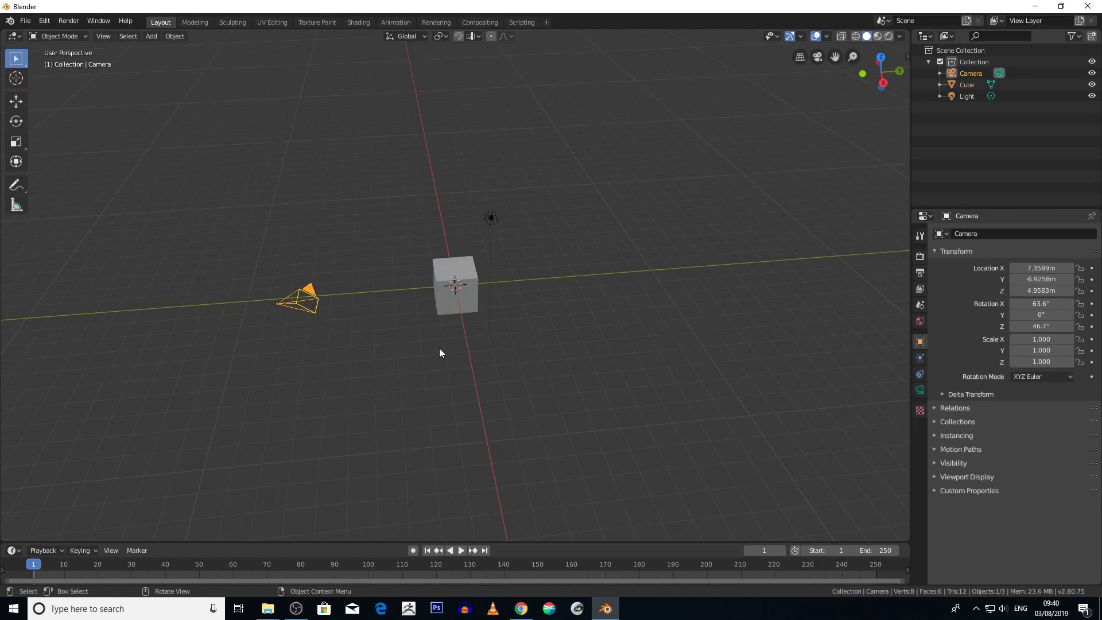
{"action": "scroll", "coordinate": [539, 360], "scroll_direction": "up", "scroll_amount": 1}
{"action": "middle_click_drag", "start_coordinate": [539, 359], "coordinate": [442, 306]}
{"action": "left_click", "coordinate": [441, 306]}
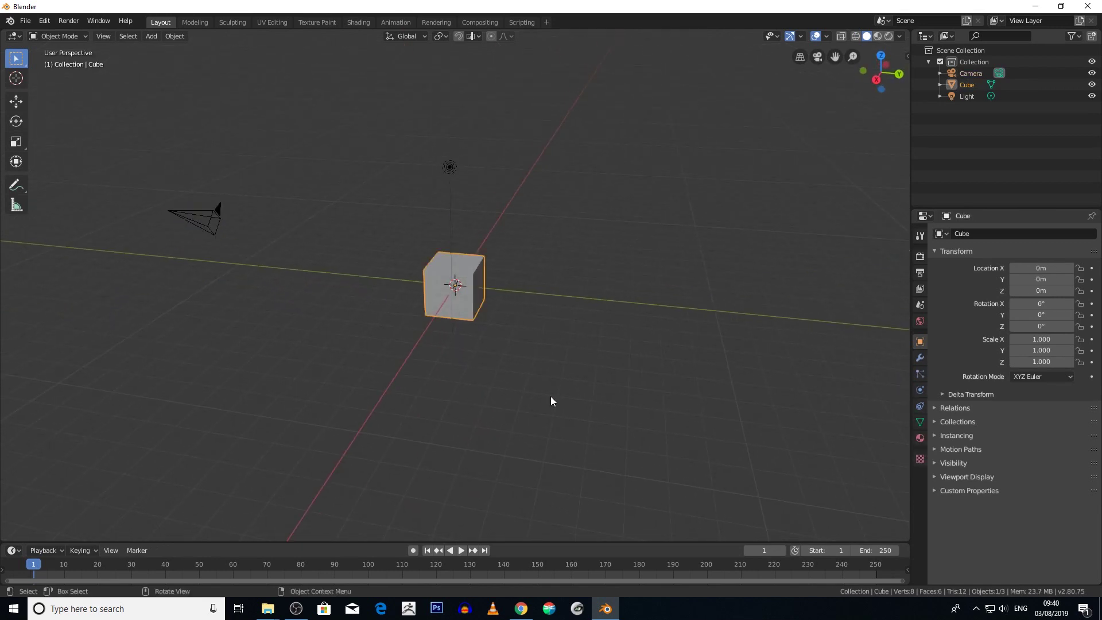
{"action": "middle_click_drag", "start_coordinate": [549, 396], "coordinate": [604, 374]}
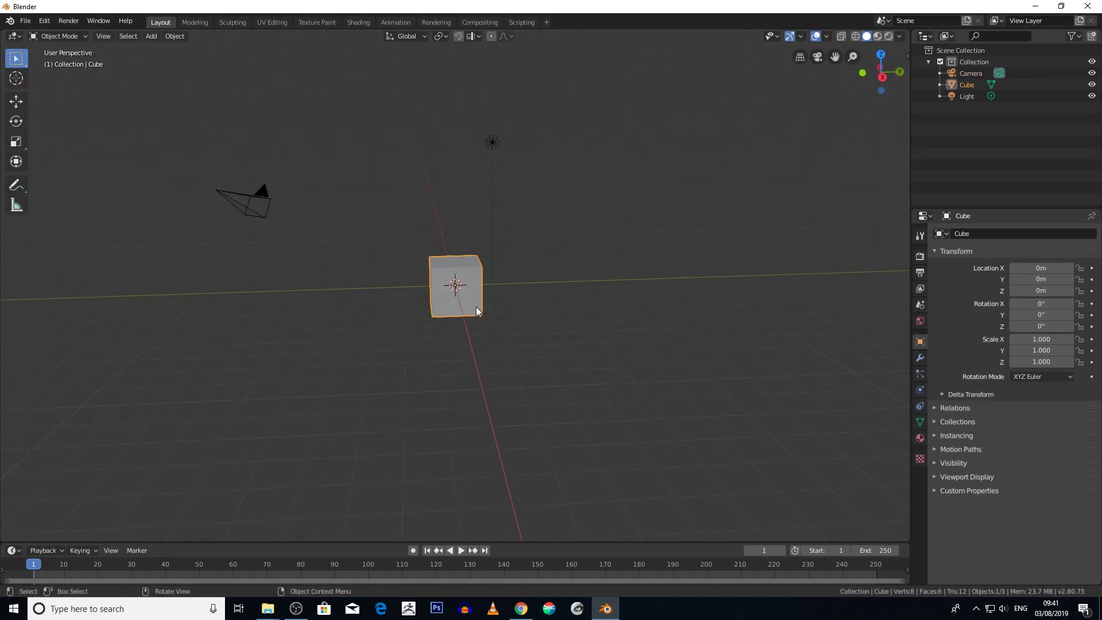
{"action": "key", "text": "Delete"}
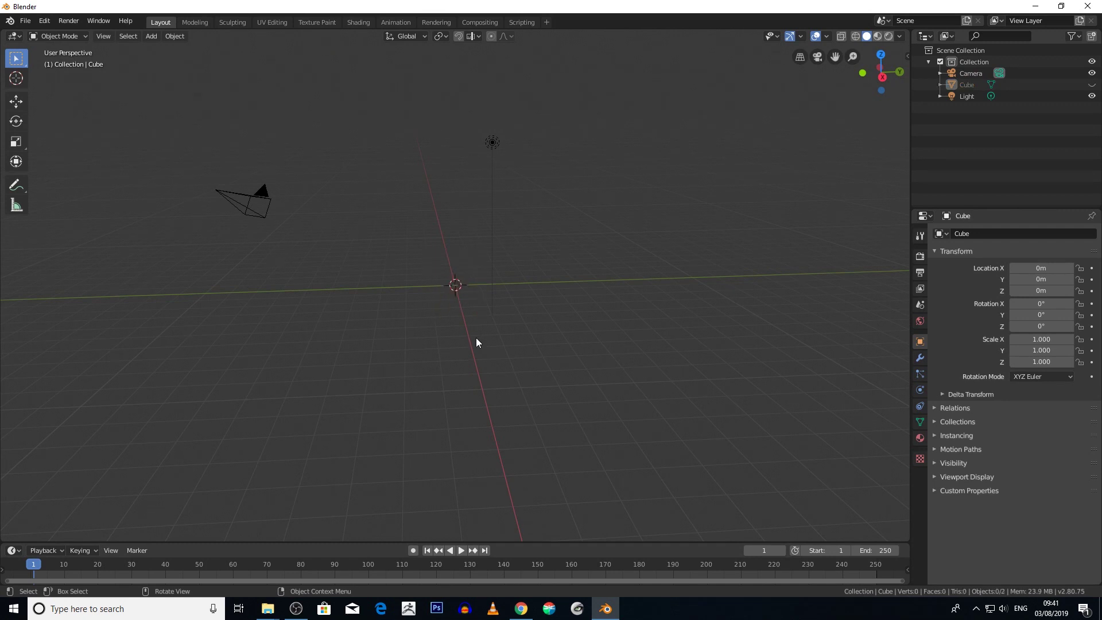
- Add a cube-shaped empty at the world origin
{"action": "mouse_move", "coordinate": [476, 337]}
{"action": "middle_mouse_down"}
{"action": "mouse_move", "coordinate": [507, 348]}
{"action": "mouse_move", "coordinate": [443, 356]}
{"action": "mouse_move", "coordinate": [488, 361]}
{"action": "mouse_move", "coordinate": [459, 342]}
{"action": "middle_mouse_up"}
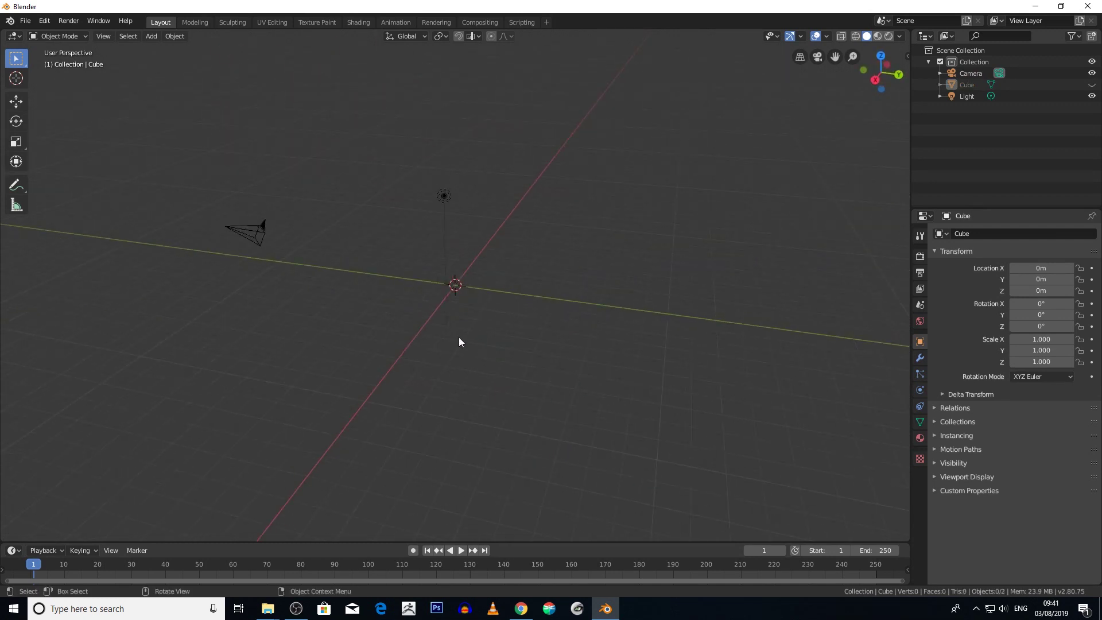
{"action": "left_click", "coordinate": [153, 36]}
{"action": "mouse_move", "coordinate": [182, 153]}
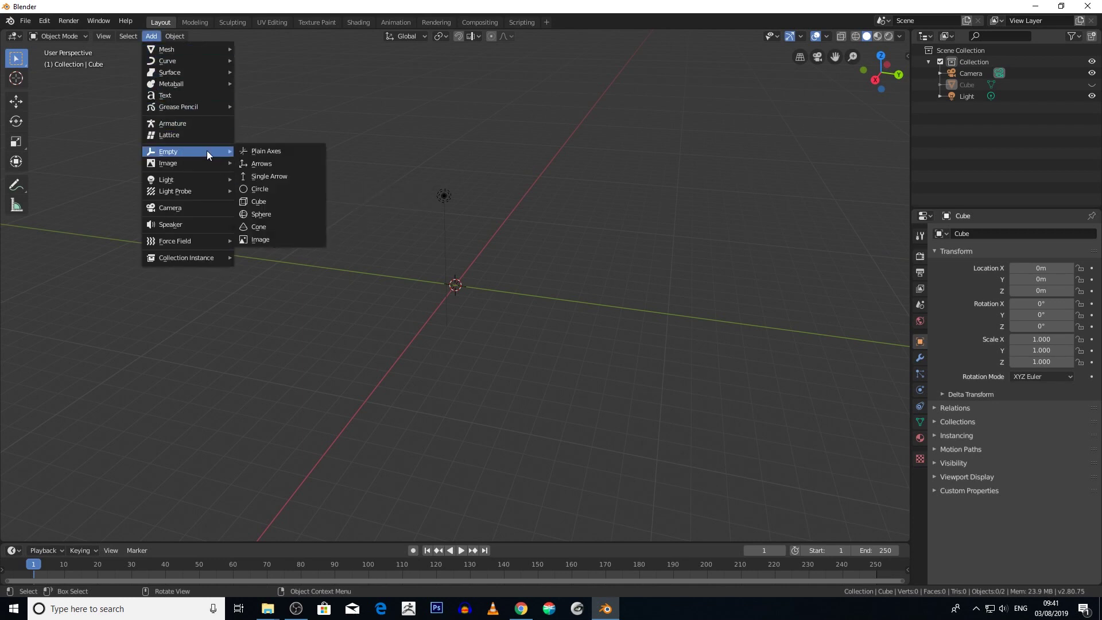
{"action": "left_click", "coordinate": [281, 201]}
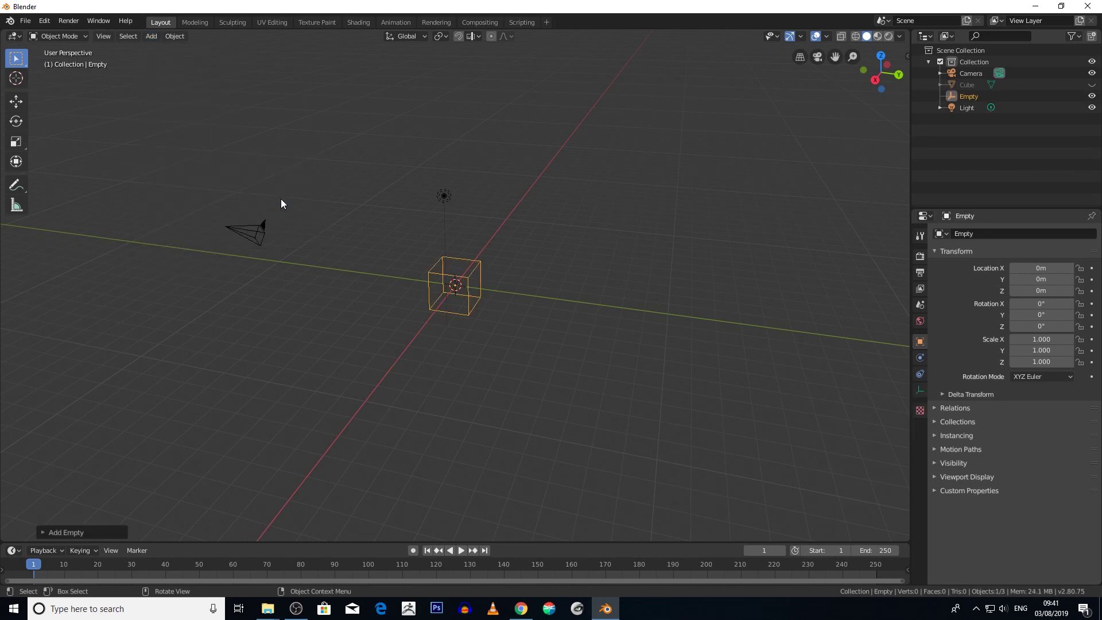
- Add a Track To constraint to the camera and pick the Empty as its target
{"action": "middle_click_drag", "start_coordinate": [281, 198], "coordinate": [389, 295]}
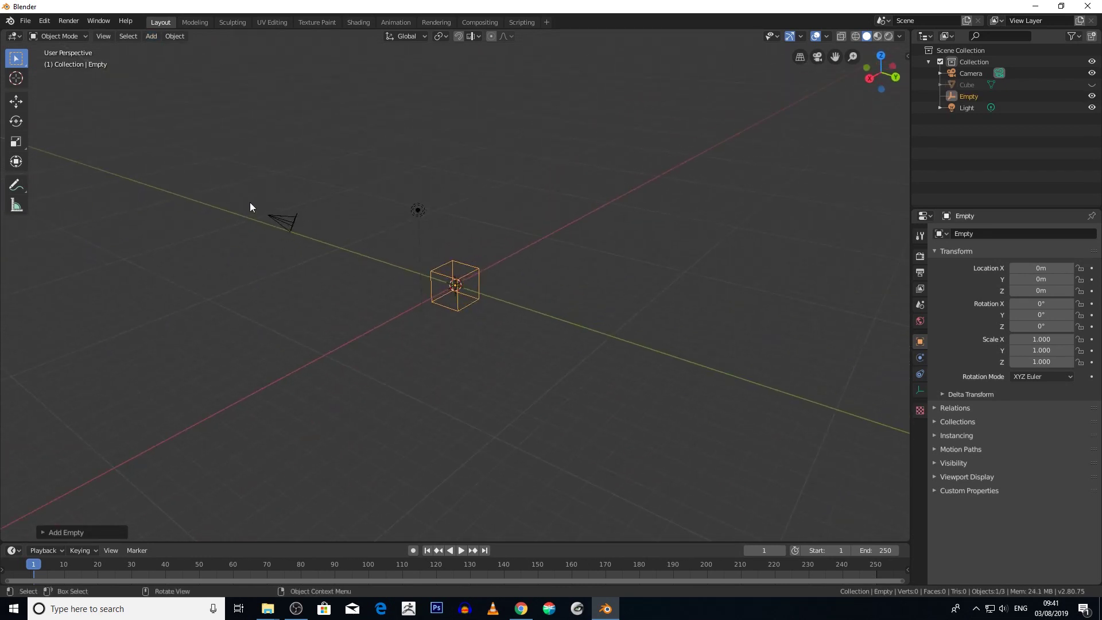
{"action": "left_click", "coordinate": [283, 220]}
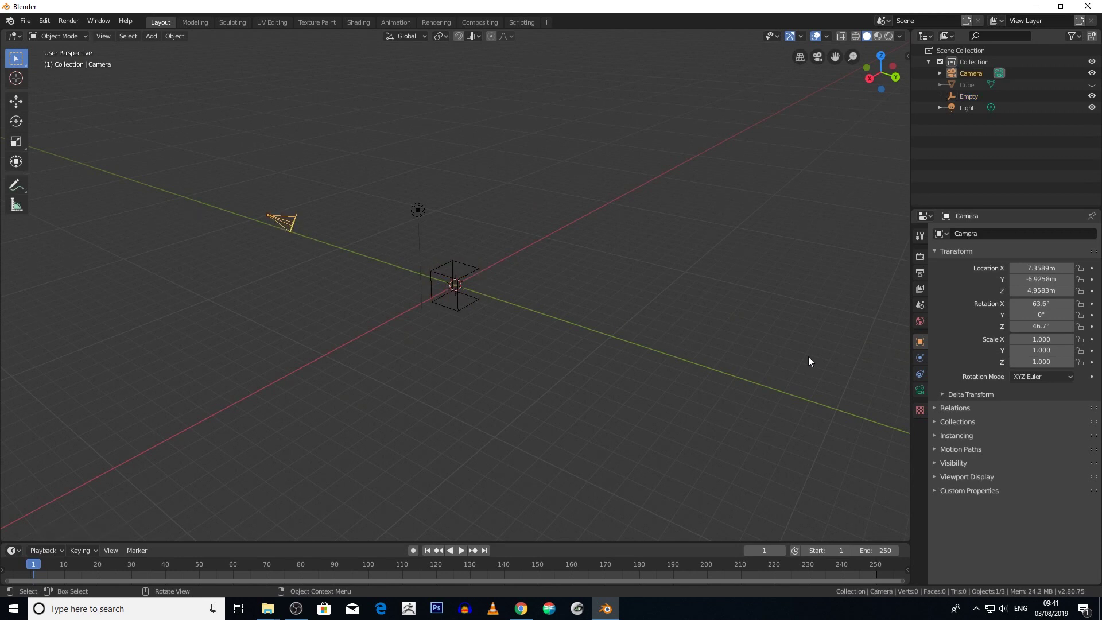
{"action": "left_click", "coordinate": [919, 374]}
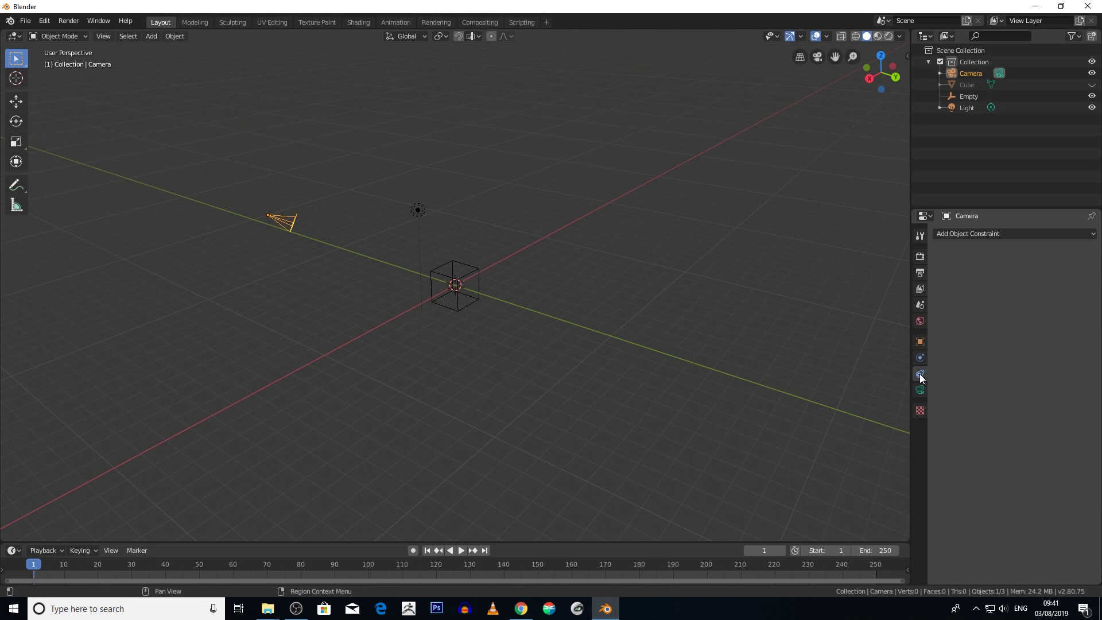
{"action": "left_click", "coordinate": [985, 233]}
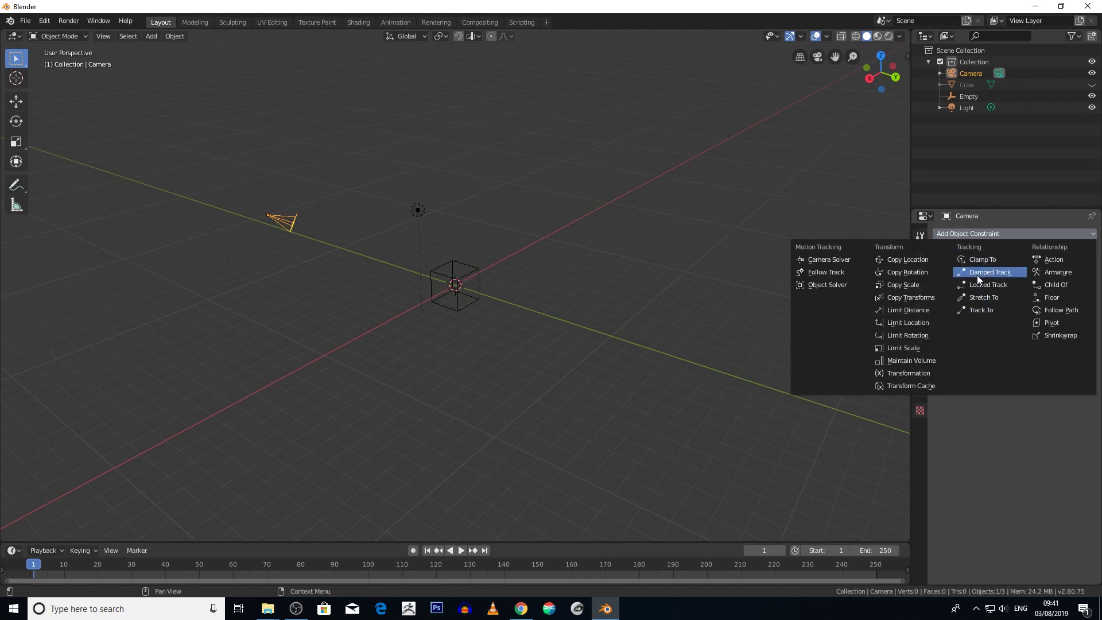
{"action": "left_click", "coordinate": [982, 309]}
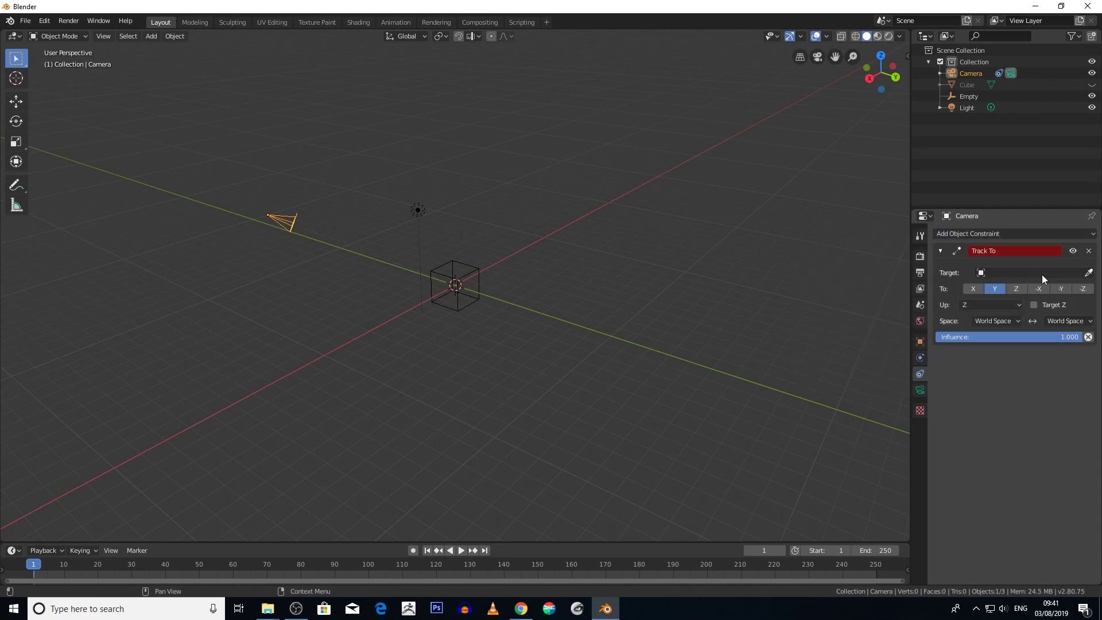
{"action": "left_click", "coordinate": [1089, 273]}
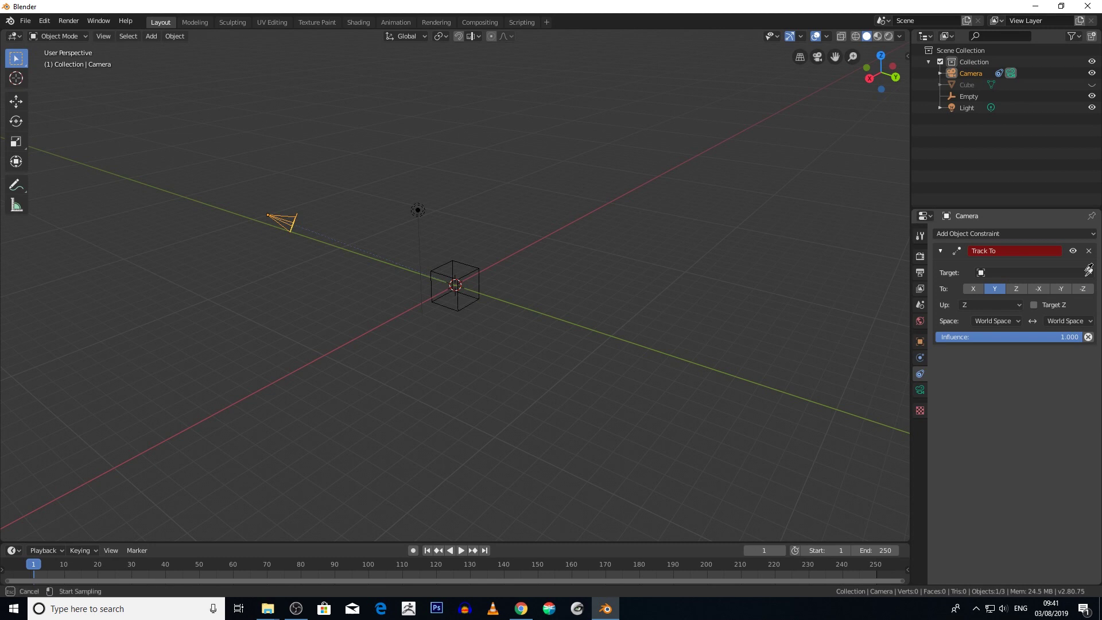
{"action": "left_click", "coordinate": [485, 284]}
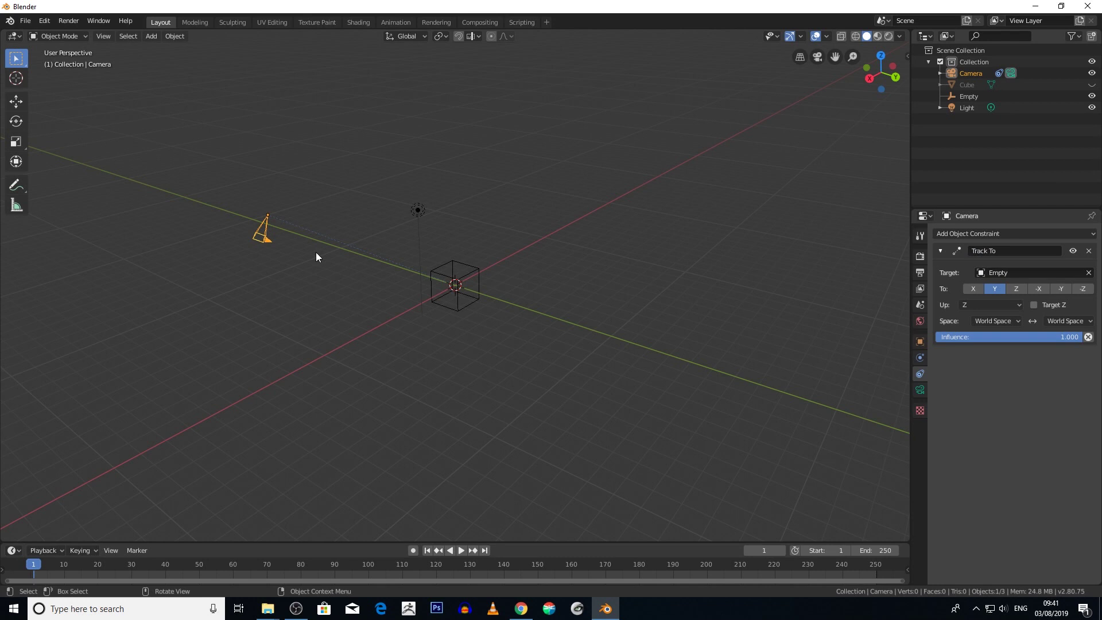
- Set the Track To constraint's Up axis to Y and its To axis to -Z
{"action": "middle_click_drag", "start_coordinate": [317, 254], "coordinate": [607, 272]}
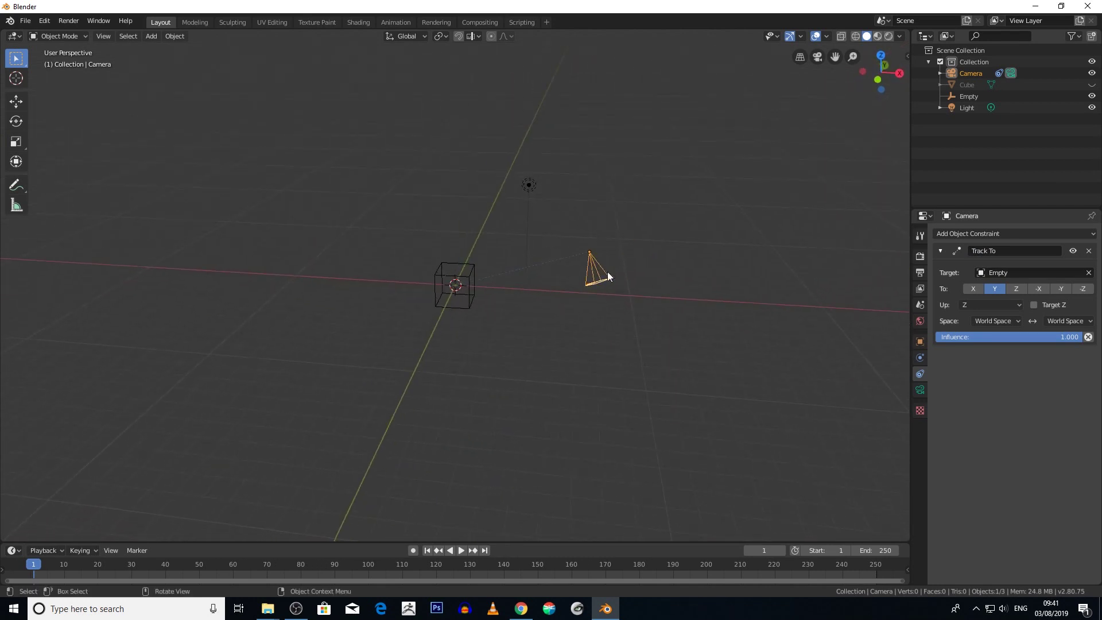
{"action": "middle_click_drag", "start_coordinate": [652, 320], "coordinate": [681, 322]}
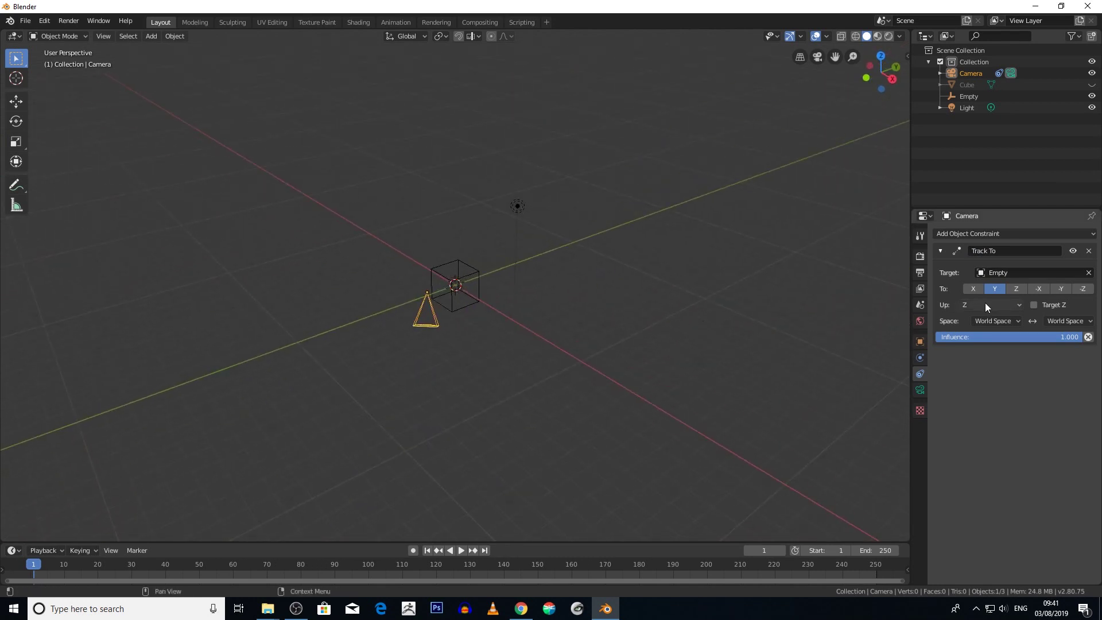
{"action": "left_click", "coordinate": [1001, 305]}
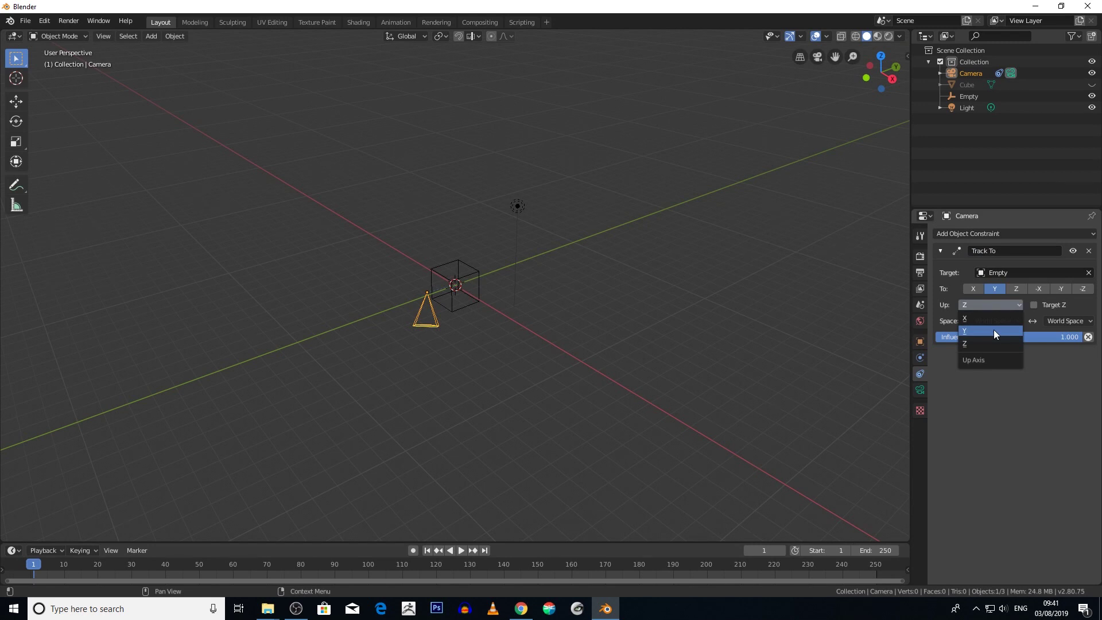
{"action": "left_click", "coordinate": [993, 330]}
{"action": "middle_click_drag", "start_coordinate": [730, 334], "coordinate": [676, 336]}
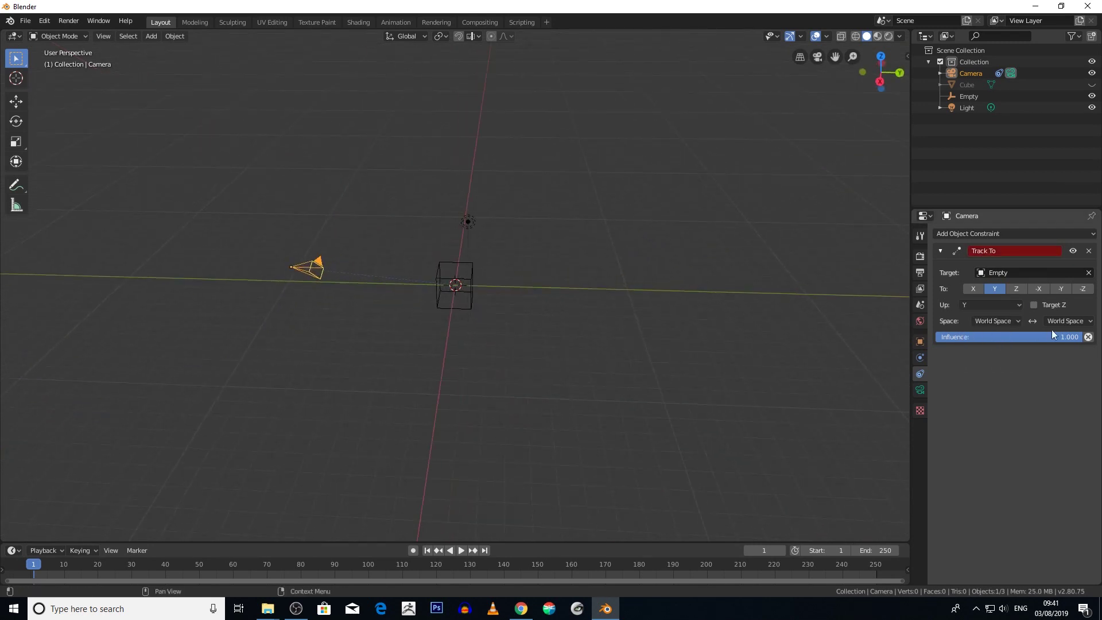
{"action": "left_click", "coordinate": [1089, 291]}
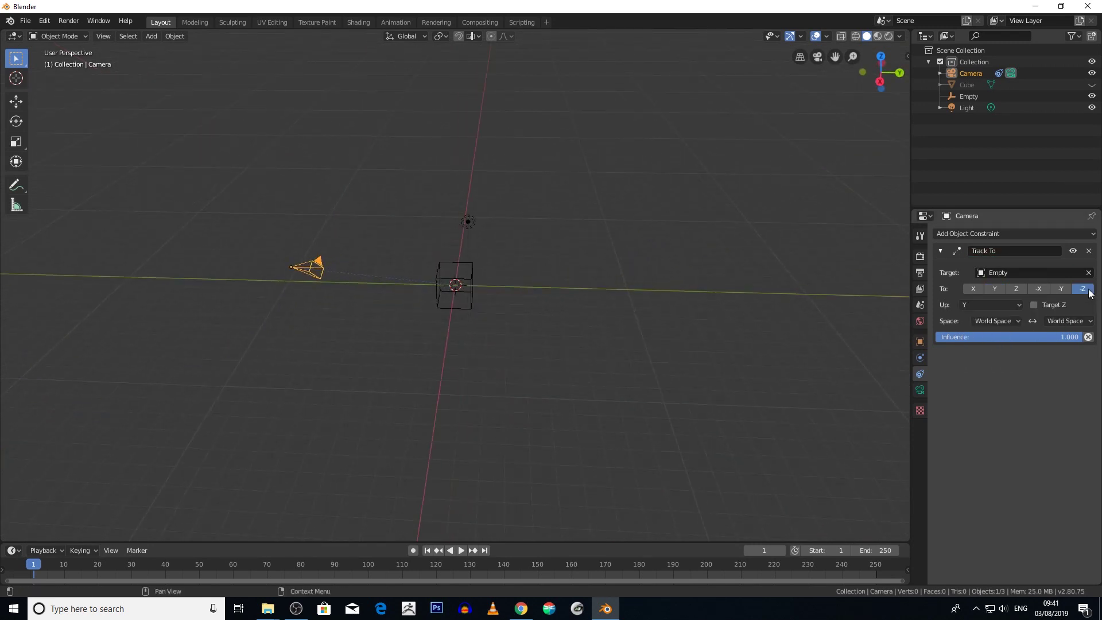
- Try to rotate the constrained camera with the Rotate tool, and switch to the Move tool
{"action": "middle_click_drag", "start_coordinate": [517, 333], "coordinate": [233, 329]}
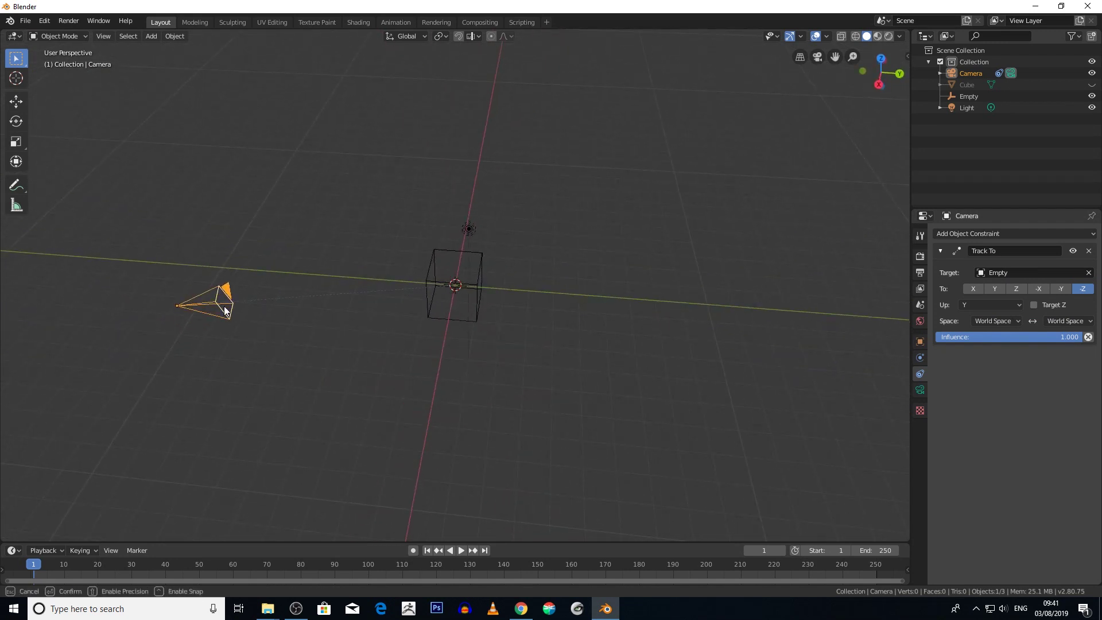
{"action": "middle_click_drag", "start_coordinate": [70, 125], "coordinate": [390, 241]}
{"action": "left_click", "coordinate": [18, 121]}
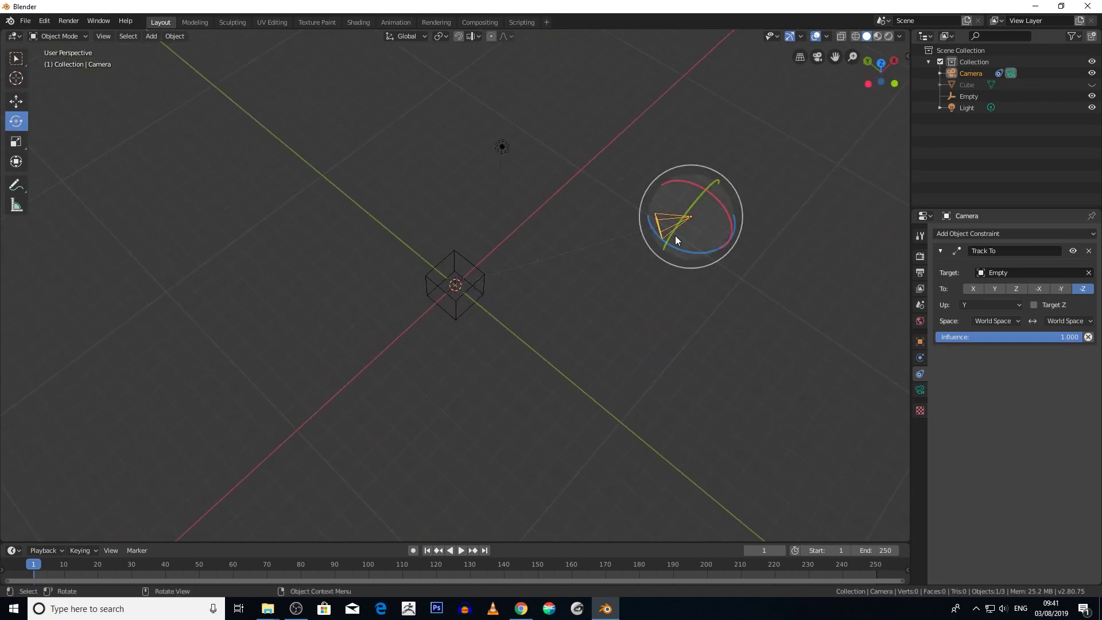
{"action": "left_click_drag", "start_coordinate": [672, 216], "coordinate": [511, 203]}
{"action": "left_click", "coordinate": [16, 101]}
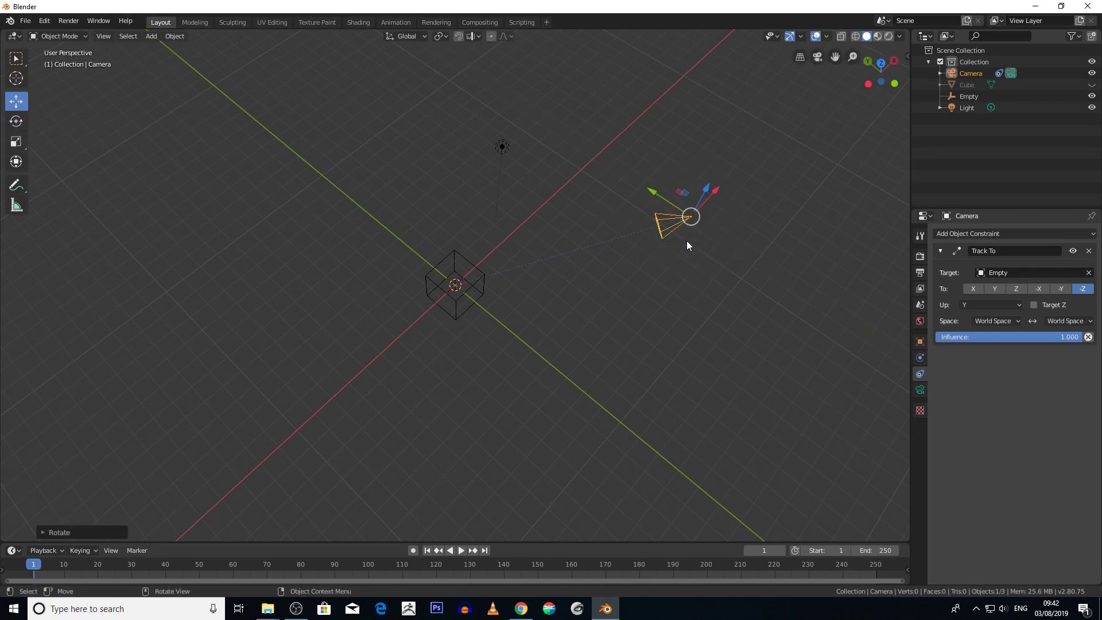
- Move the camera freely to the other side of the empty, to about X 1.25 m, Y -9.98 m, Z 1.28 m
{"action": "key", "text": "g"}
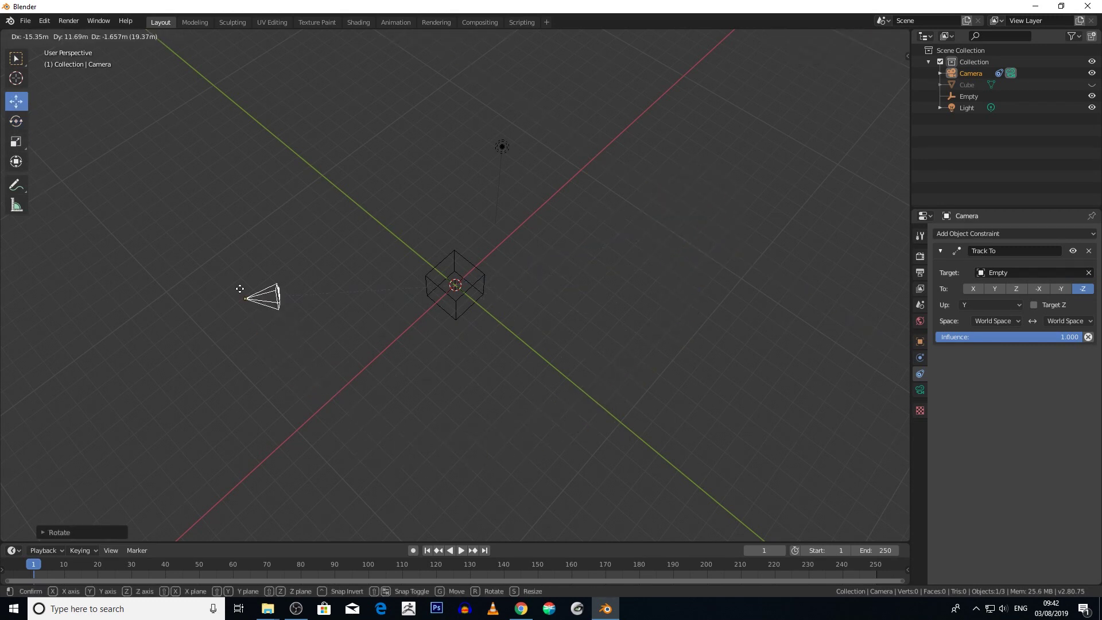
{"action": "left_click", "coordinate": [647, 391]}
{"action": "middle_click_drag", "start_coordinate": [648, 392], "coordinate": [533, 319]}
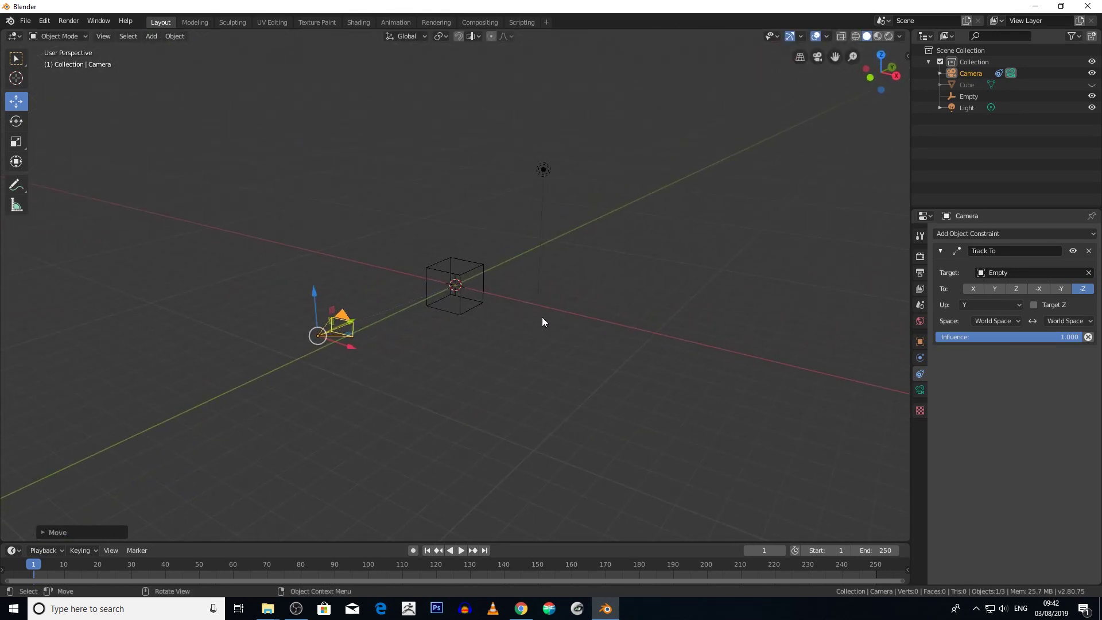
- Unhide the hidden cube and switch to the Animation workspace to get a camera view beside the scene
{"action": "key", "text": "alt+h"}
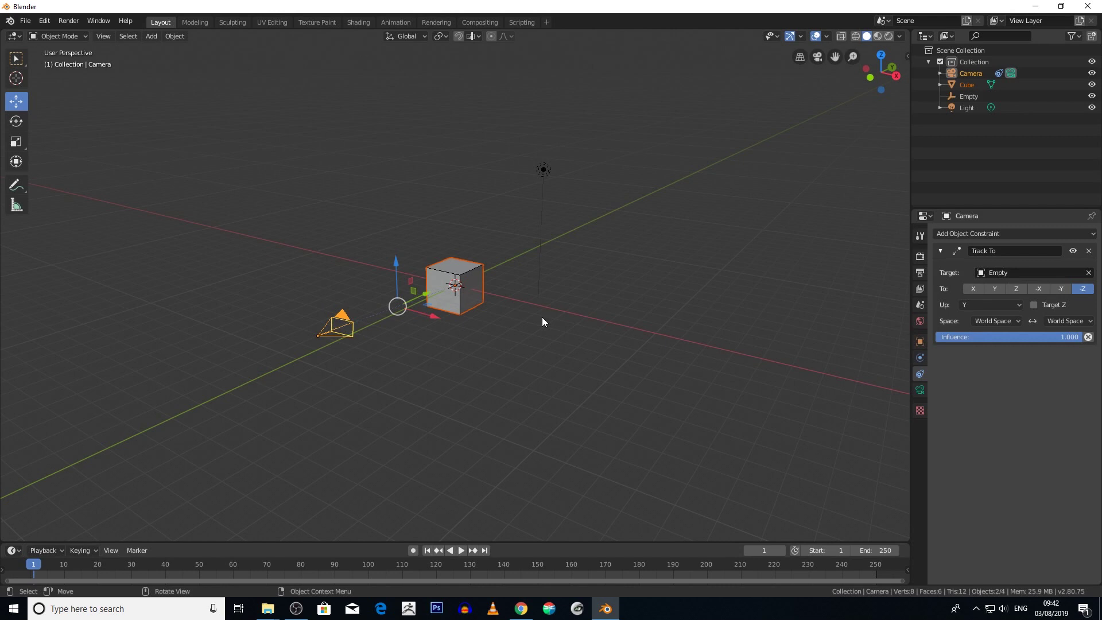
{"action": "middle_click_drag", "start_coordinate": [483, 232], "coordinate": [509, 334]}
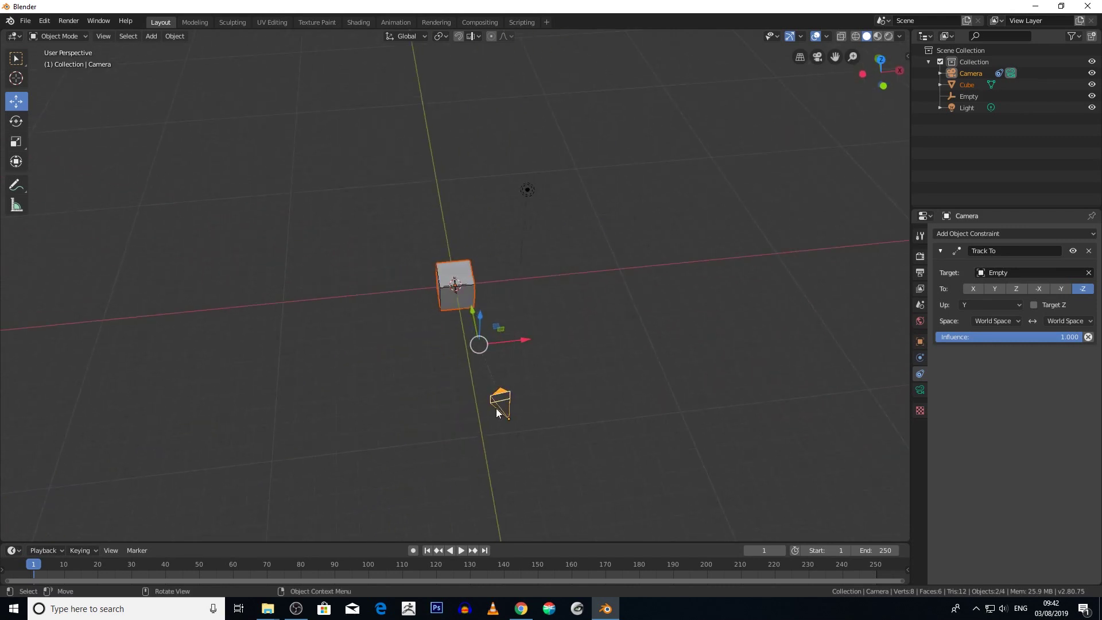
{"action": "left_click", "coordinate": [395, 22]}
{"action": "scroll", "coordinate": [142, 191], "scroll_direction": "down", "scroll_amount": 1}
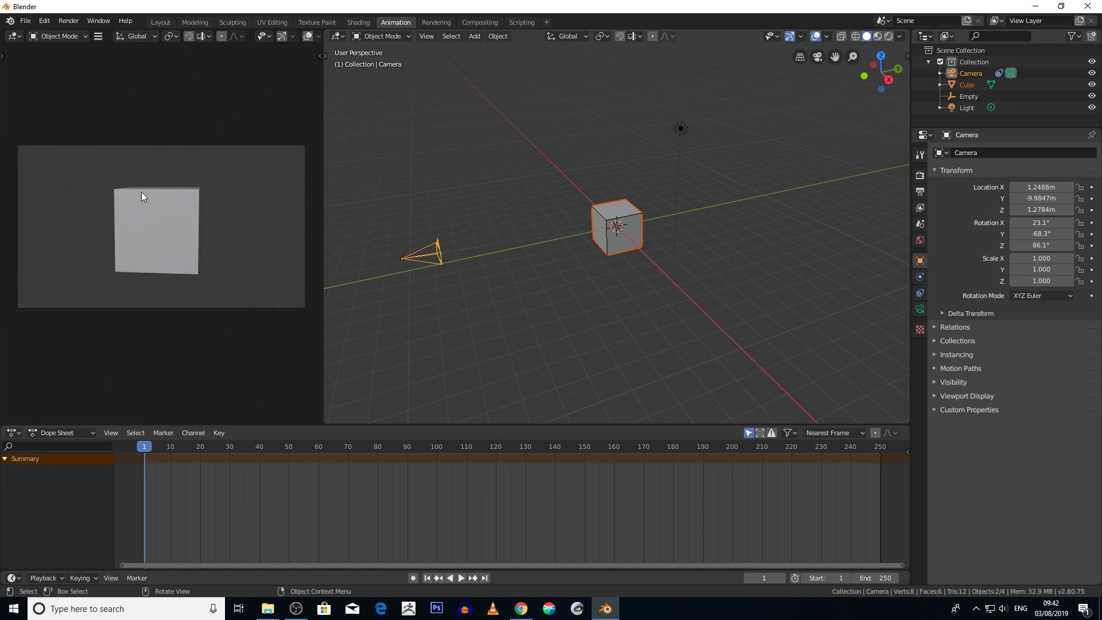
- Select only the camera, move it along Y to about -8.02 m with the Move tool, and move it freely around the cube
{"action": "left_click", "coordinate": [432, 262]}
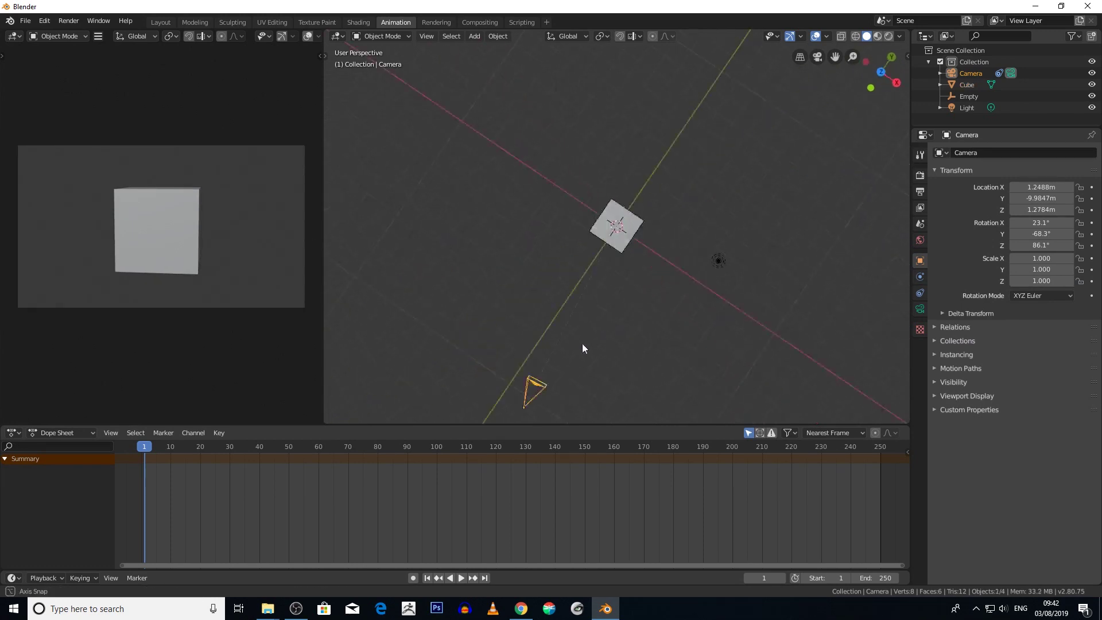
{"action": "middle_click_drag", "start_coordinate": [582, 345], "coordinate": [388, 124]}
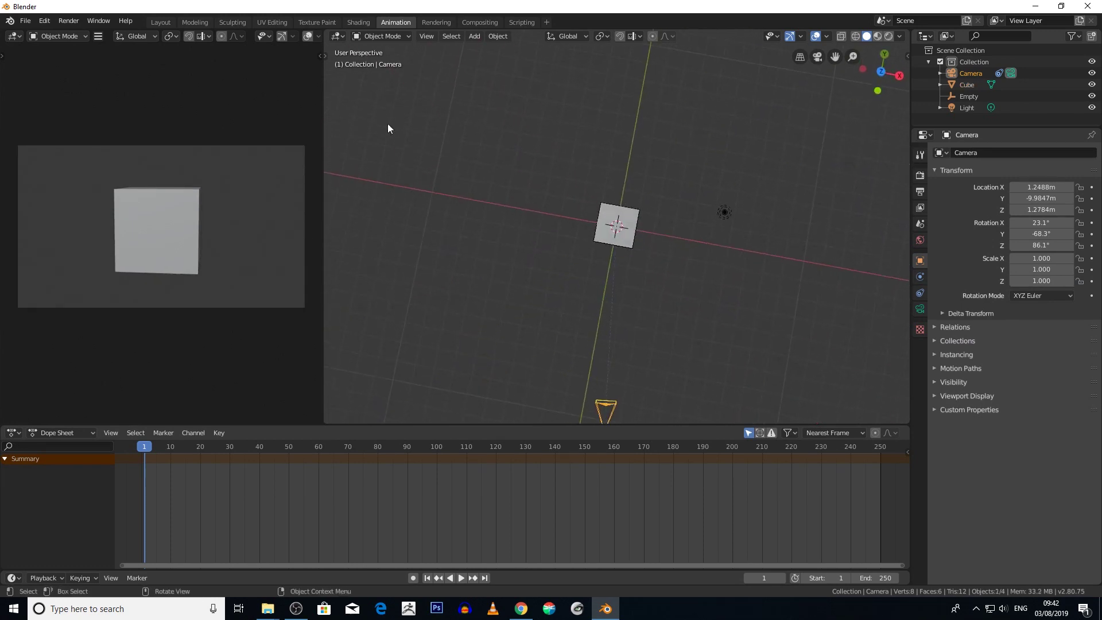
{"action": "left_click", "coordinate": [326, 54]}
{"action": "left_click", "coordinate": [339, 101]}
{"action": "left_click_drag", "start_coordinate": [612, 387], "coordinate": [676, 362]}
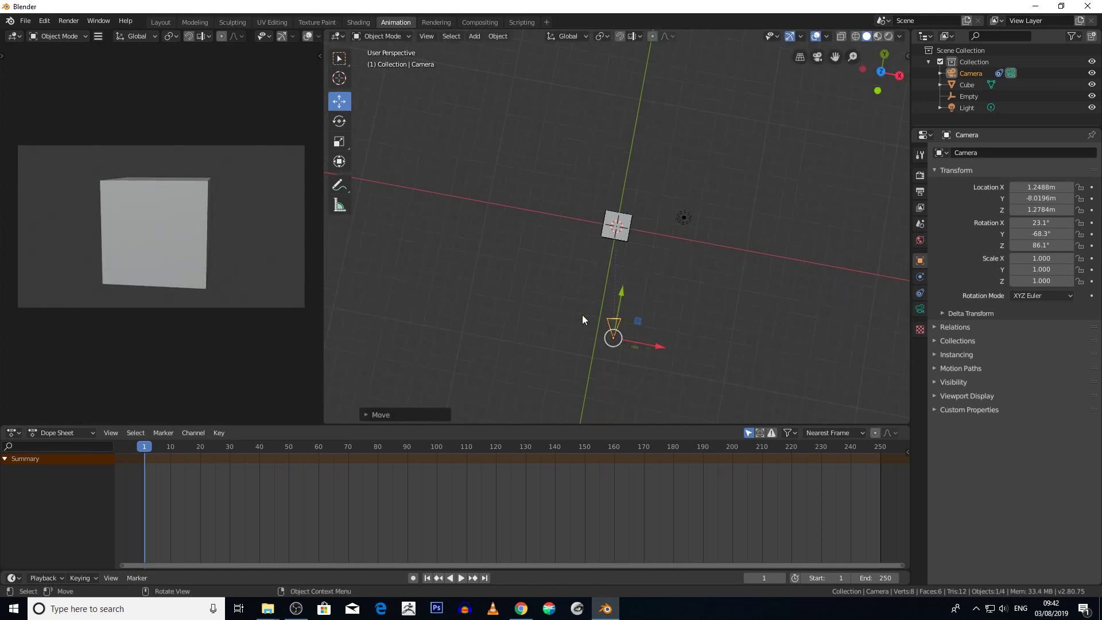
{"action": "key", "text": "g"}
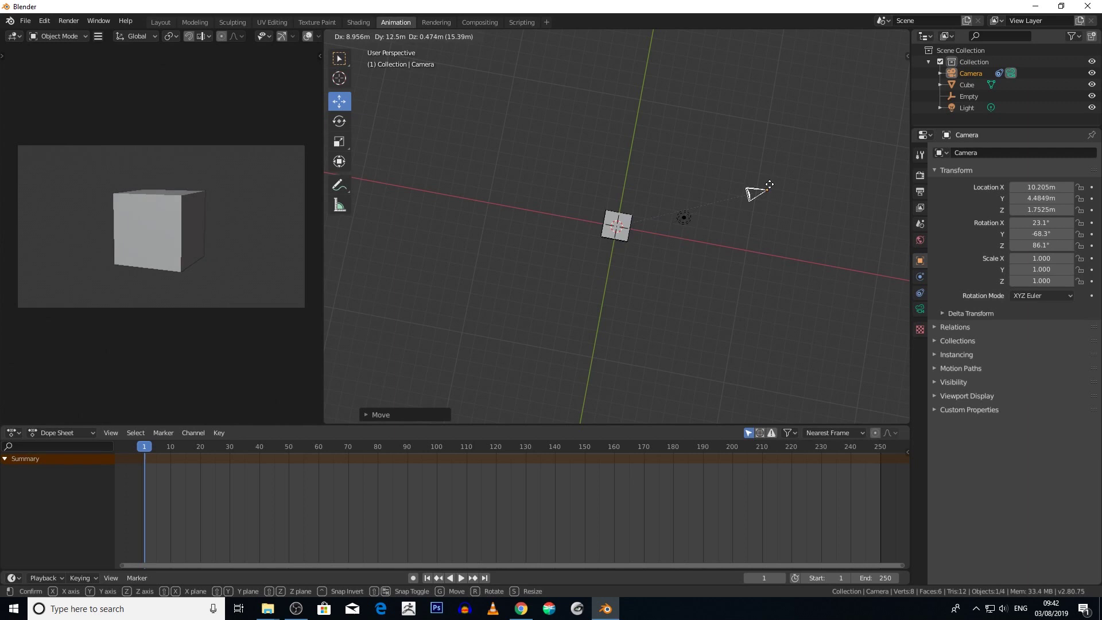